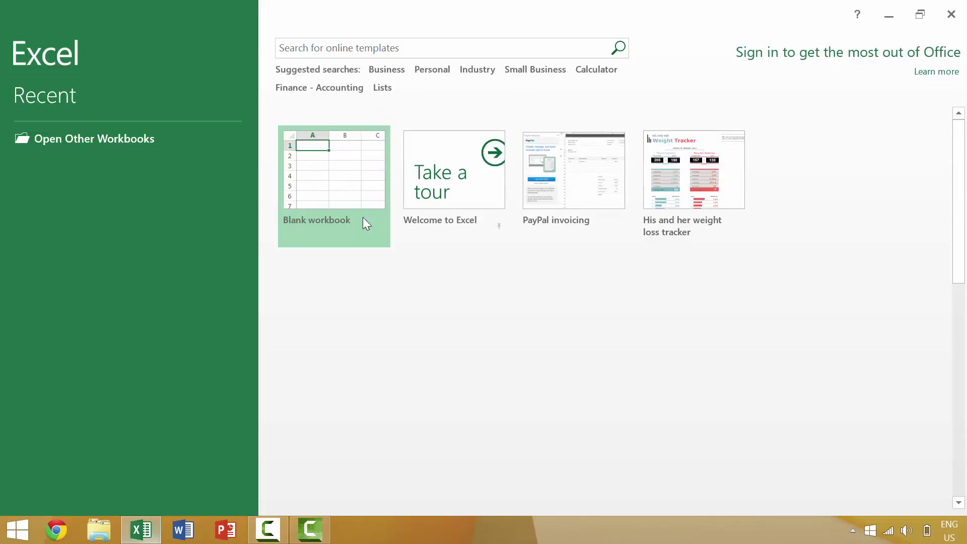
Create a blank Book1 workbook, restore it down with Win+Down, then maximize it
{"action": "left_click", "coordinate": [347, 182]}
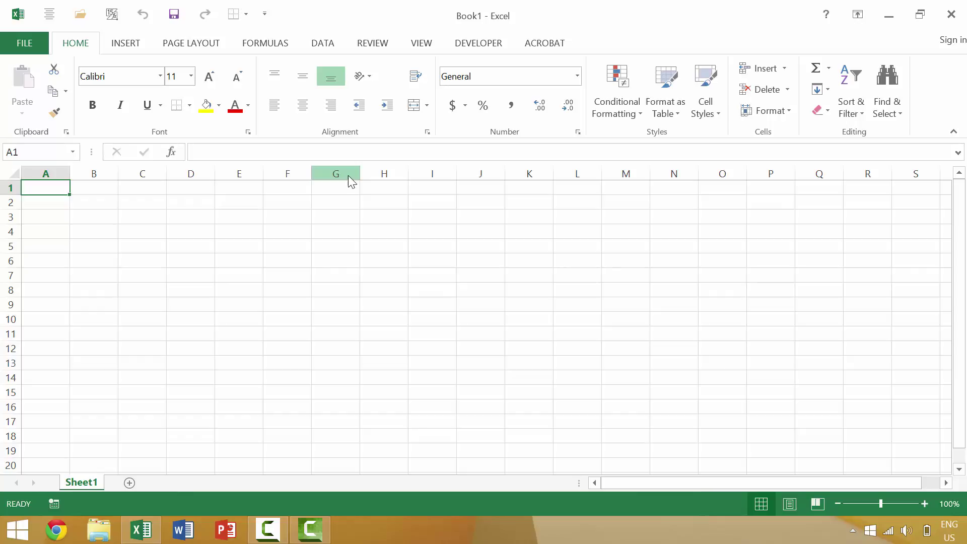
{"action": "key", "text": "super+Down"}
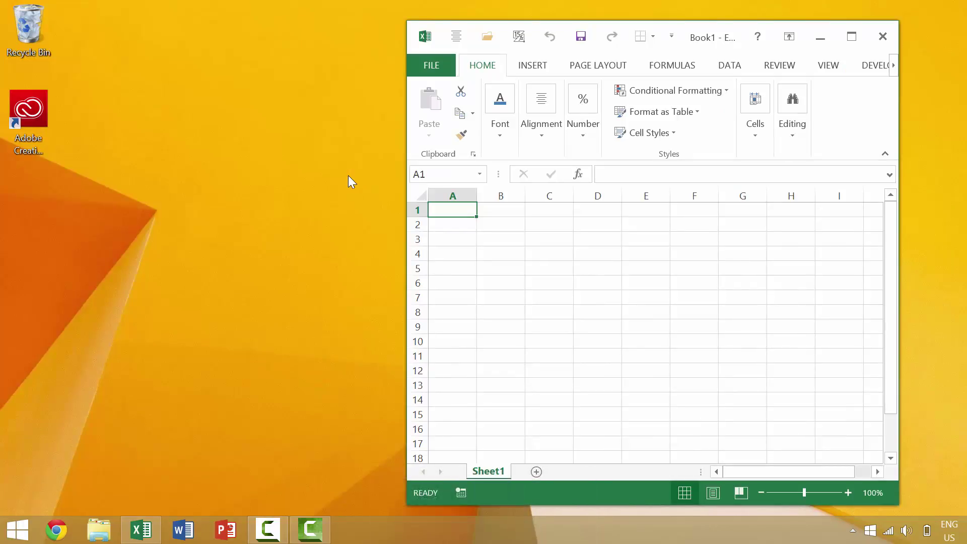
{"action": "left_click", "coordinate": [849, 39]}
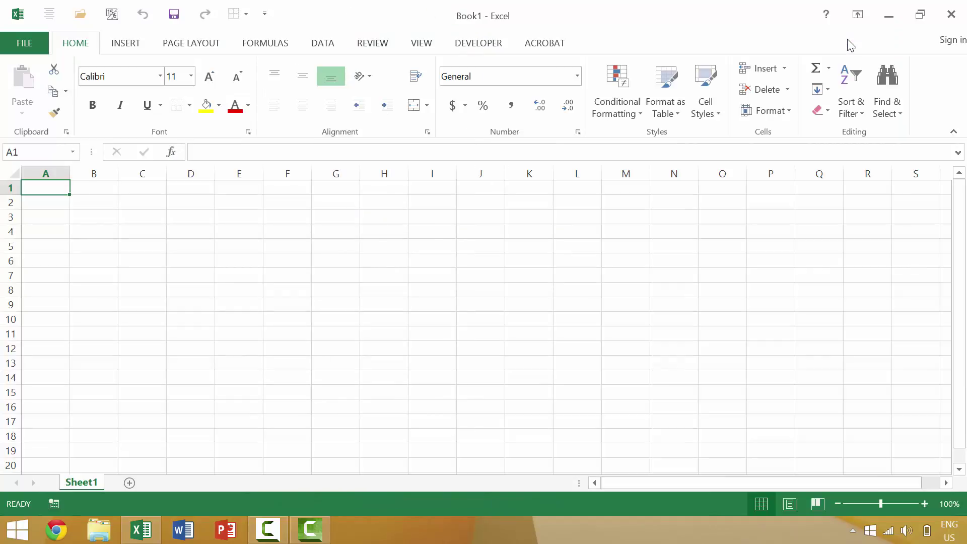
Restore Book1 down, drag it left, re-maximize, and repeat the Win+Down restore and maximize
{"action": "key", "text": "super+Down"}
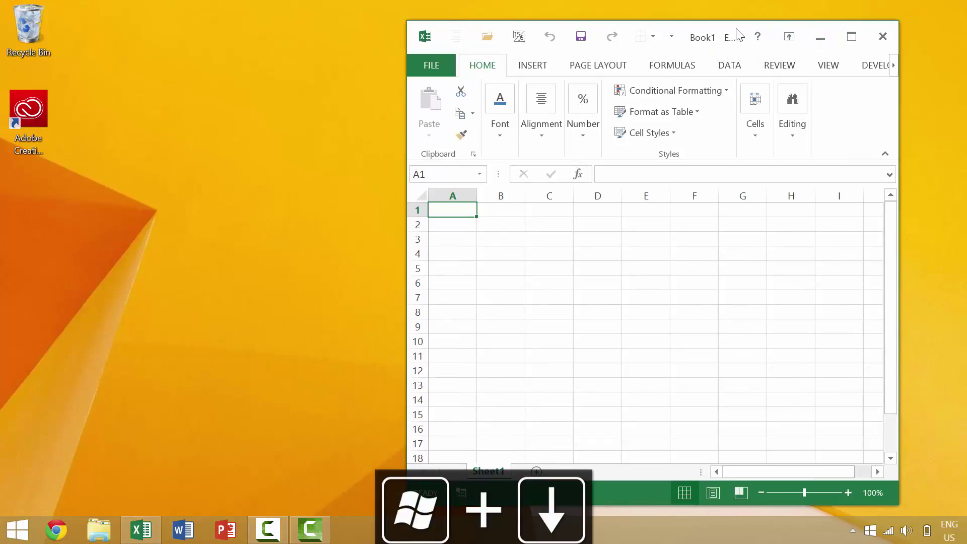
{"action": "left_click_drag", "start_coordinate": [736, 33], "coordinate": [211, 132]}
{"action": "left_click", "coordinate": [463, 160]}
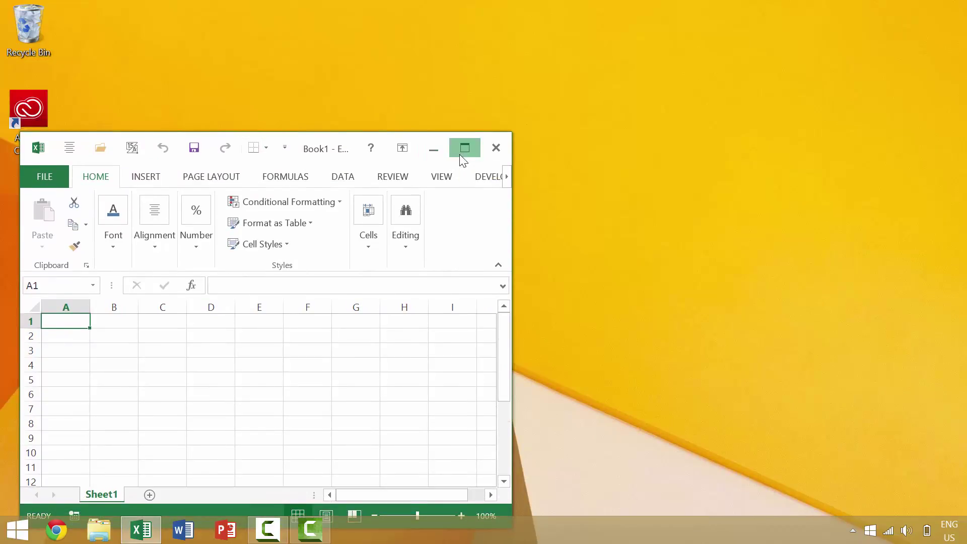
{"action": "key", "text": "super+Down"}
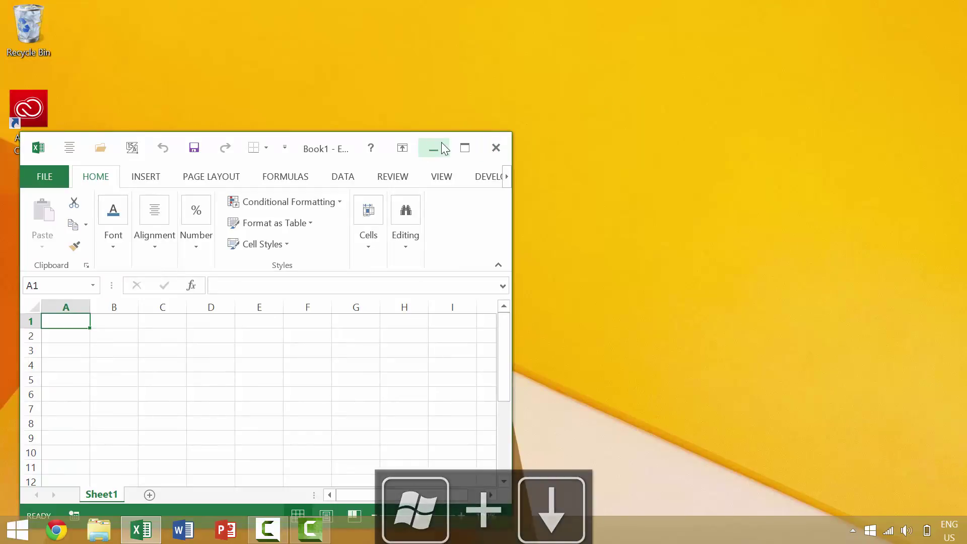
{"action": "left_click", "coordinate": [464, 147]}
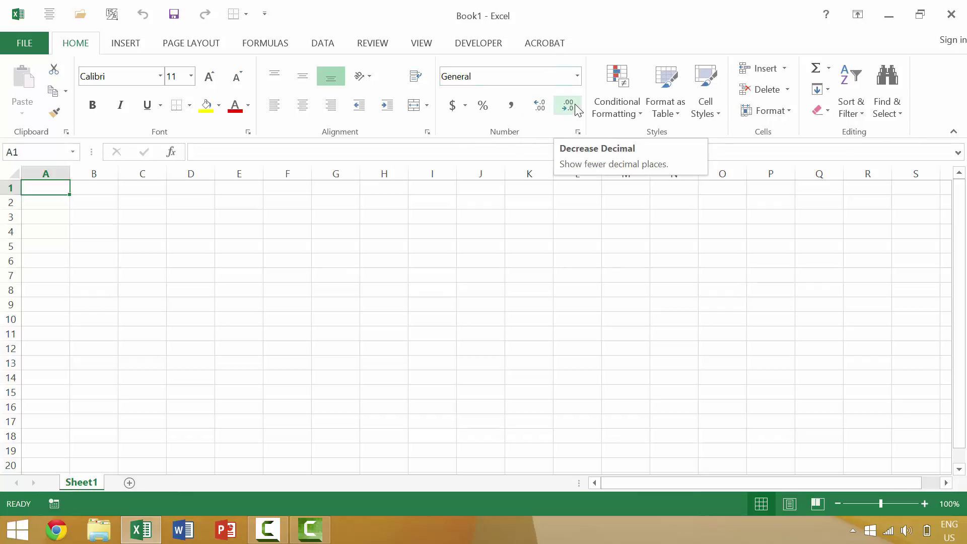
Toggle Book1 between restored and maximized twice with Ctrl+F10, ending restored via Win+Down
{"action": "key", "text": "ctrl+F10"}
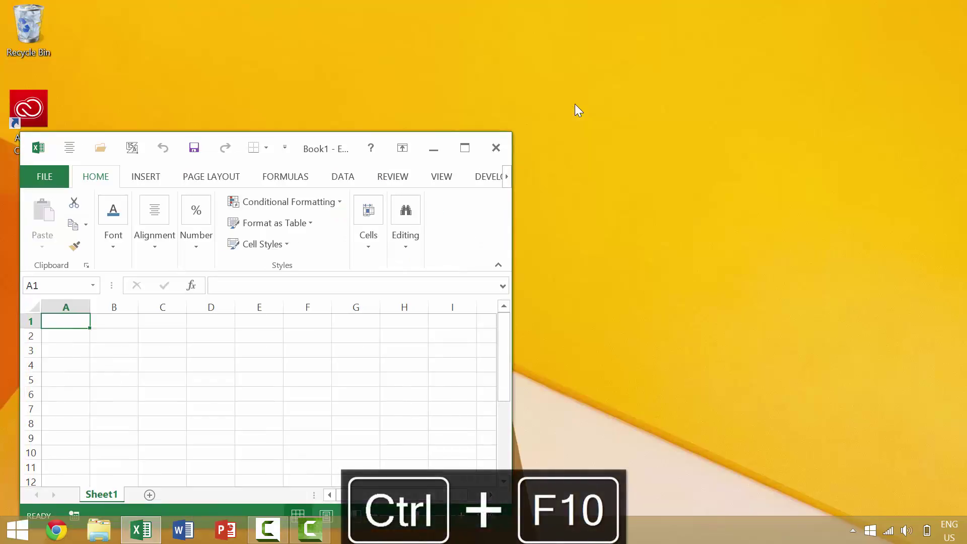
{"action": "left_click", "coordinate": [464, 148]}
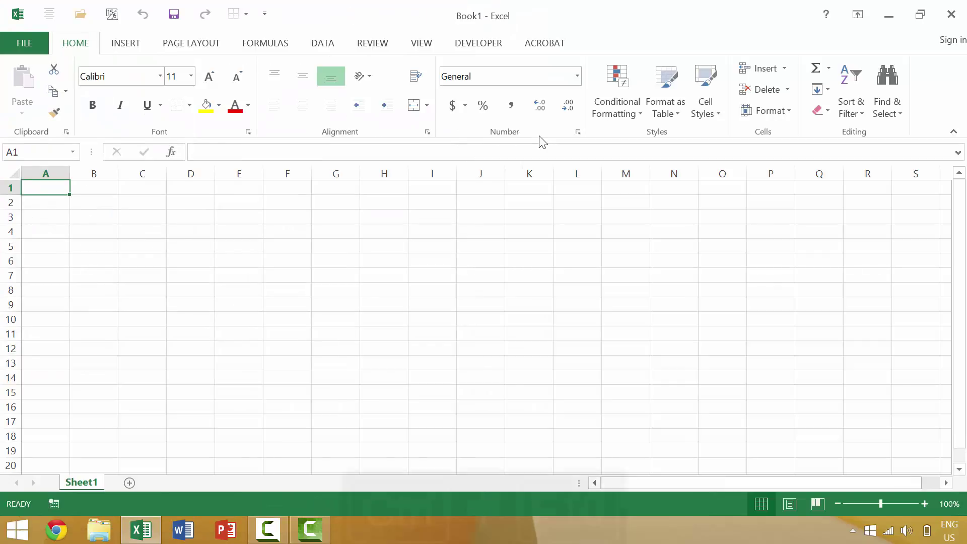
{"action": "key", "text": "ctrl+F10"}
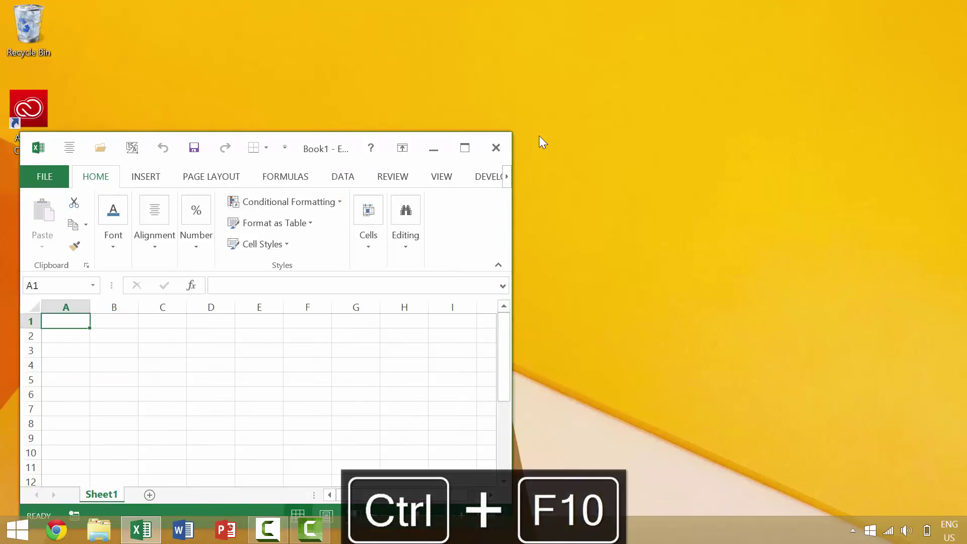
{"action": "left_click", "coordinate": [465, 147]}
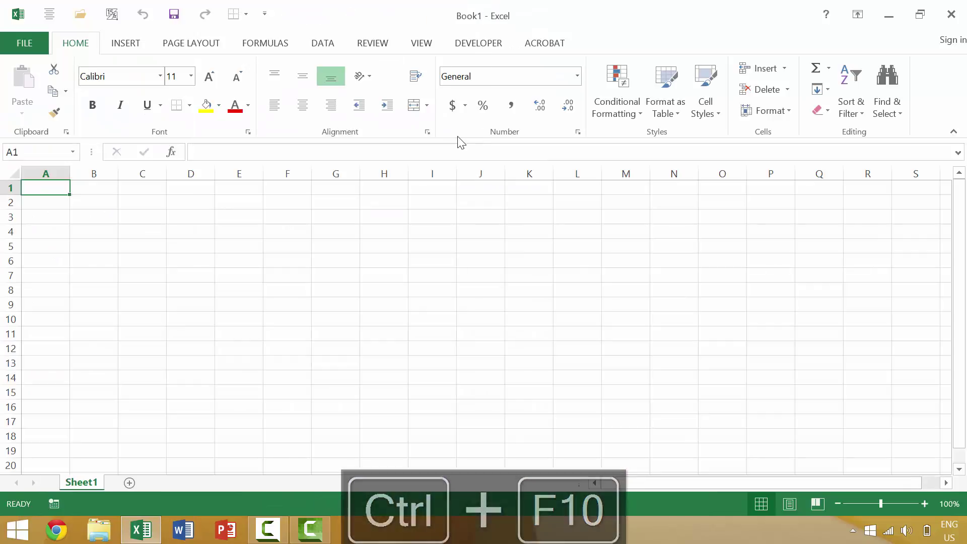
{"action": "key", "text": "super+Down"}
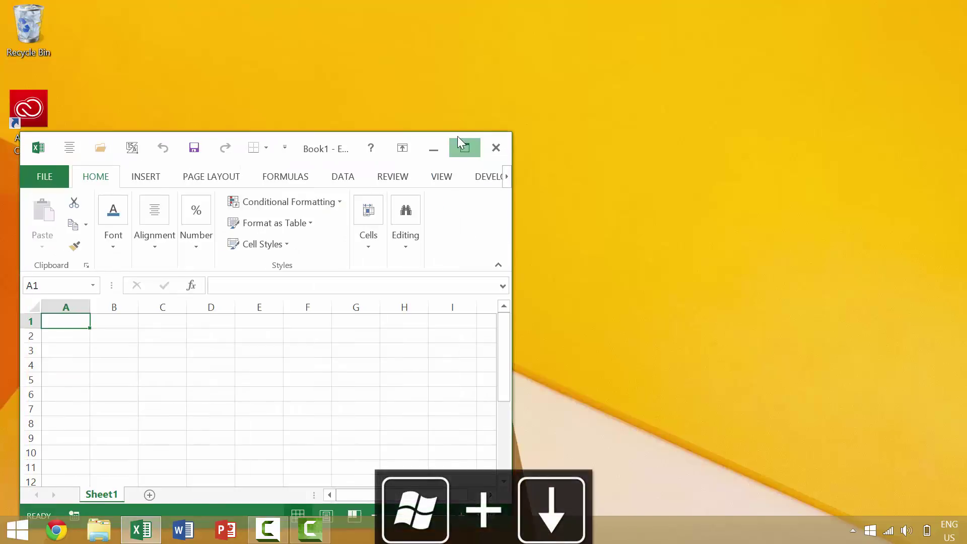
Maximize Book1, then shrink it with the title-bar Restore Down button
{"action": "left_click", "coordinate": [458, 139]}
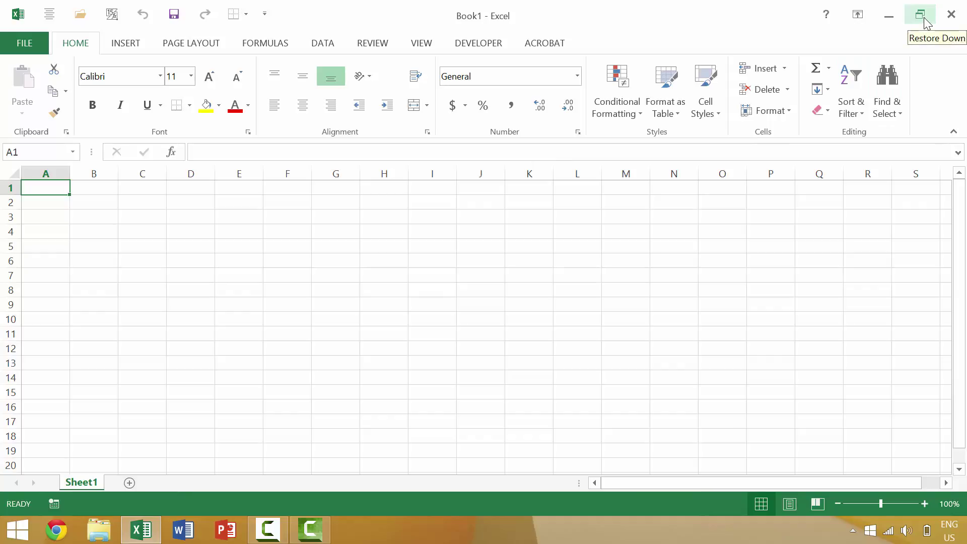
{"action": "left_click", "coordinate": [924, 19]}
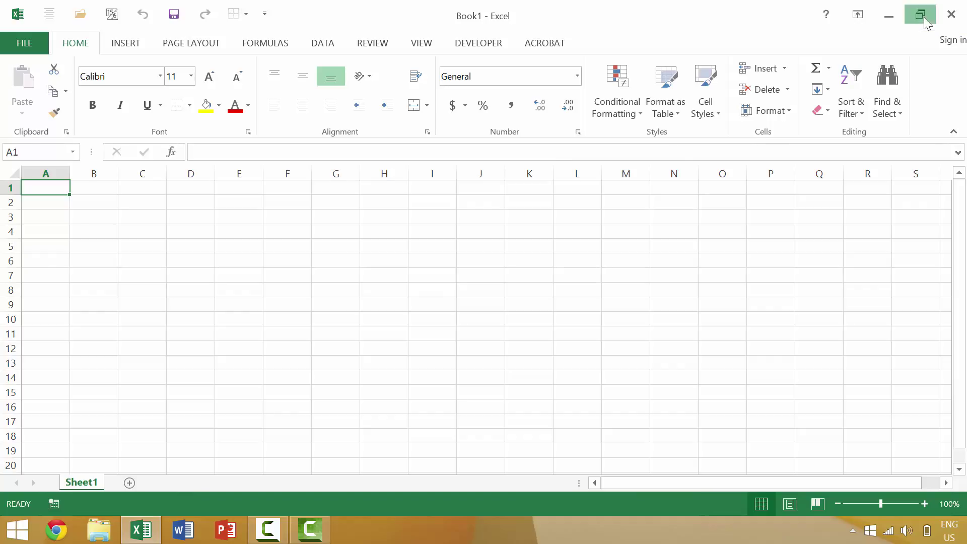
{"action": "left_click", "coordinate": [464, 149]}
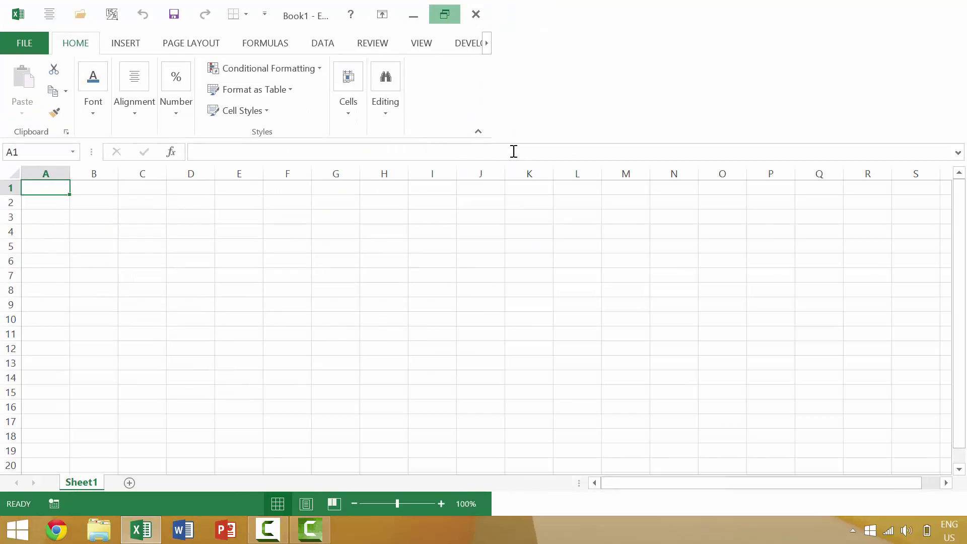
Re-maximize Book1, then restore it down using Restore from the title-bar system menu
{"action": "left_click", "coordinate": [925, 19]}
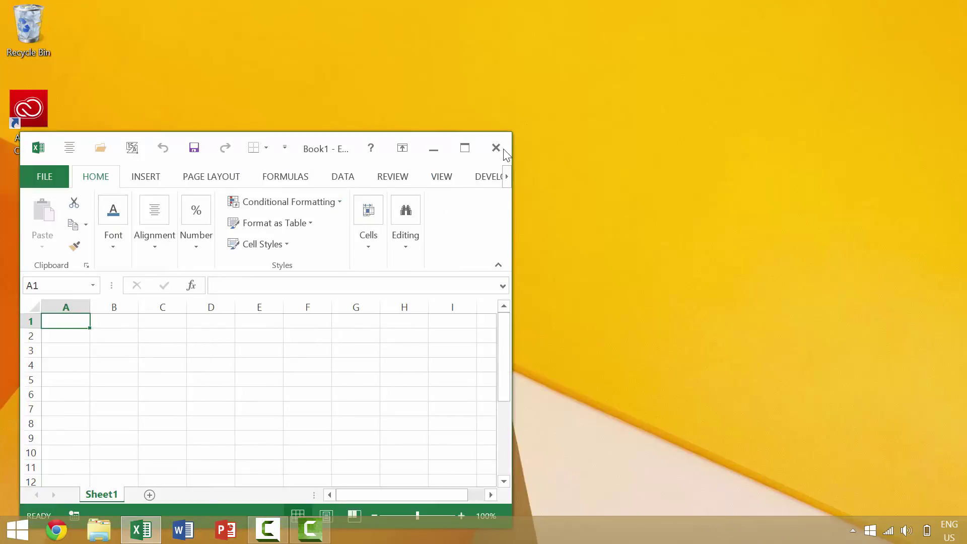
{"action": "left_click", "coordinate": [465, 148]}
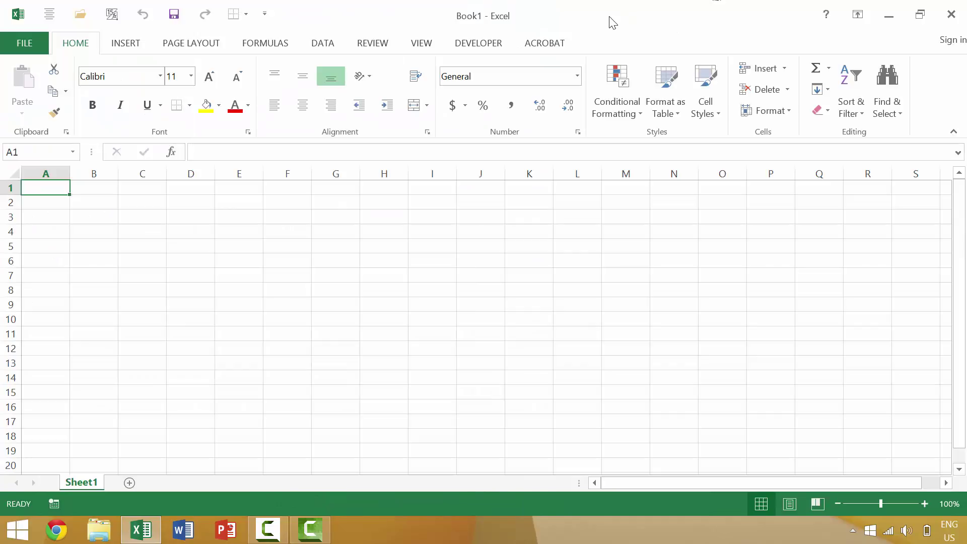
{"action": "right_click", "coordinate": [614, 14]}
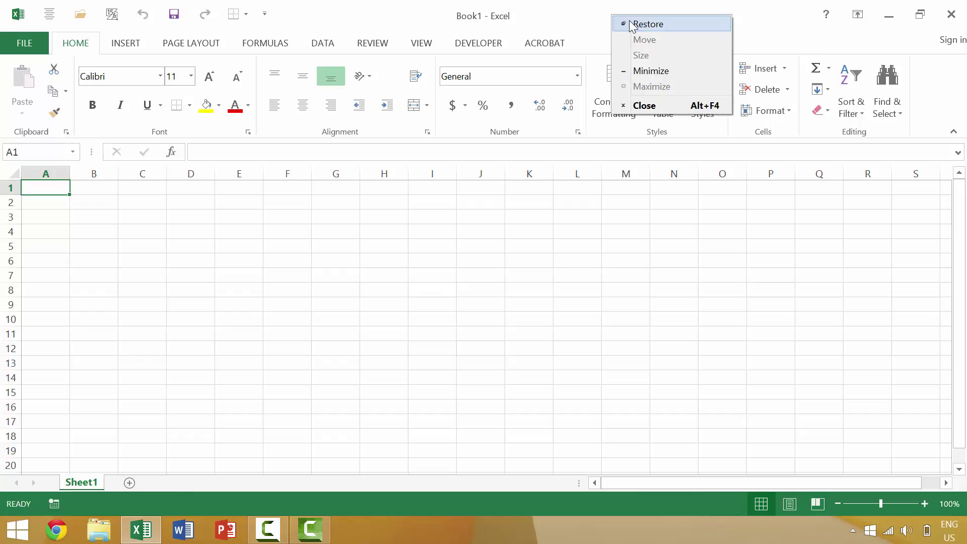
{"action": "left_click", "coordinate": [638, 24]}
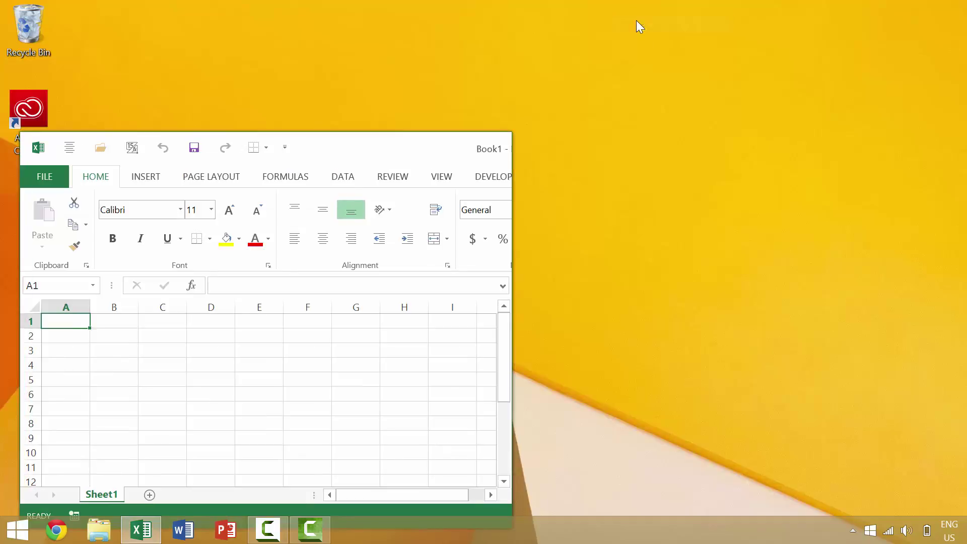
Maximize Book1, restore it with Win+Down, re-maximize, then toggle it with Ctrl+F10 twice
{"action": "left_click", "coordinate": [470, 147]}
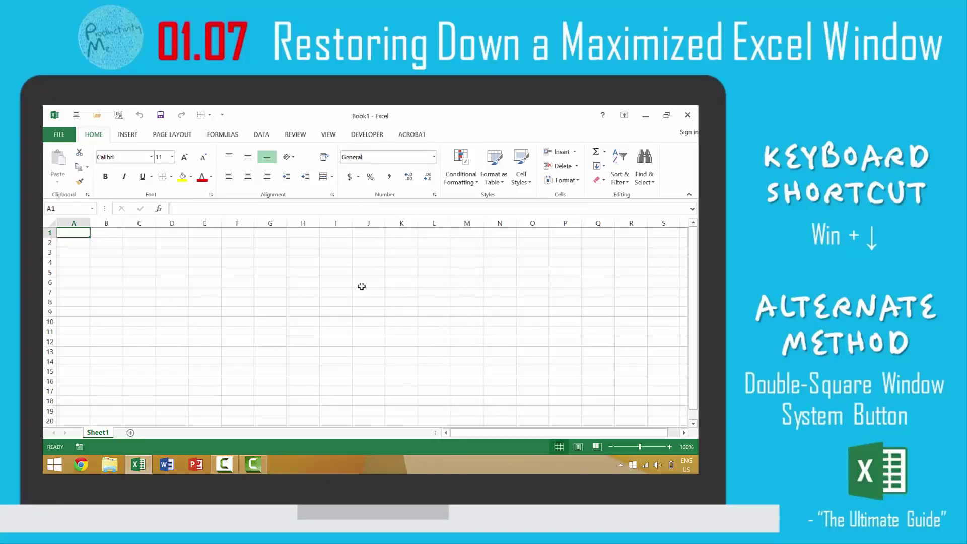
{"action": "key", "text": "super+Down"}
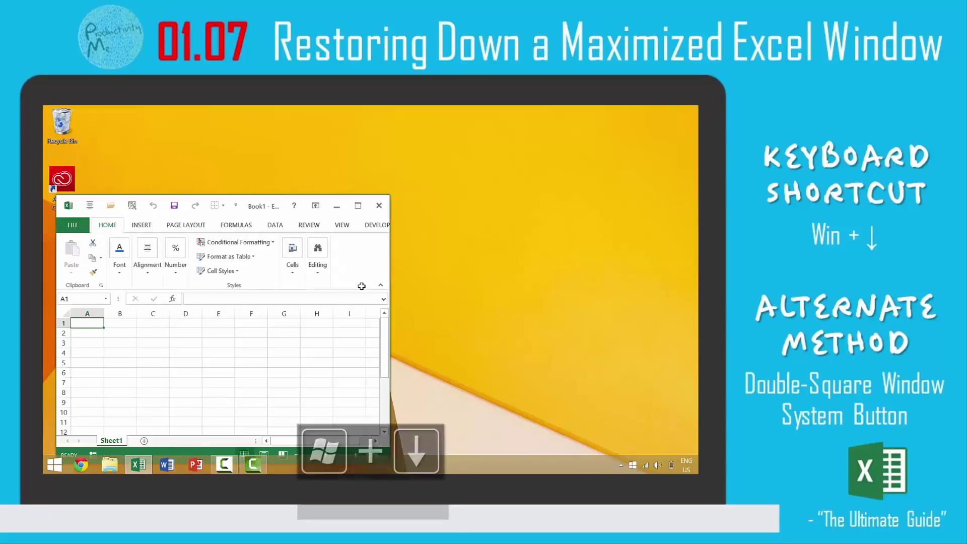
{"action": "left_click", "coordinate": [357, 205]}
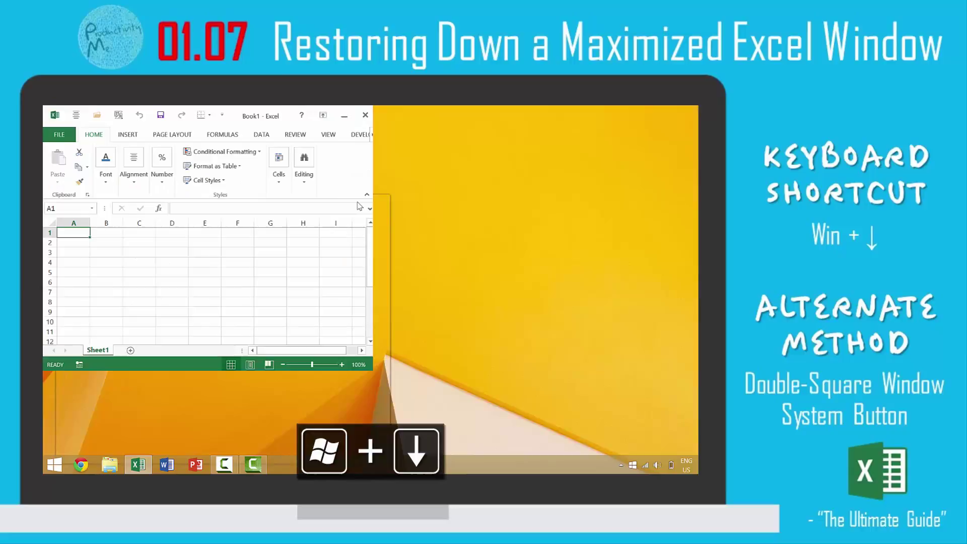
{"action": "key", "text": "ctrl+F10"}
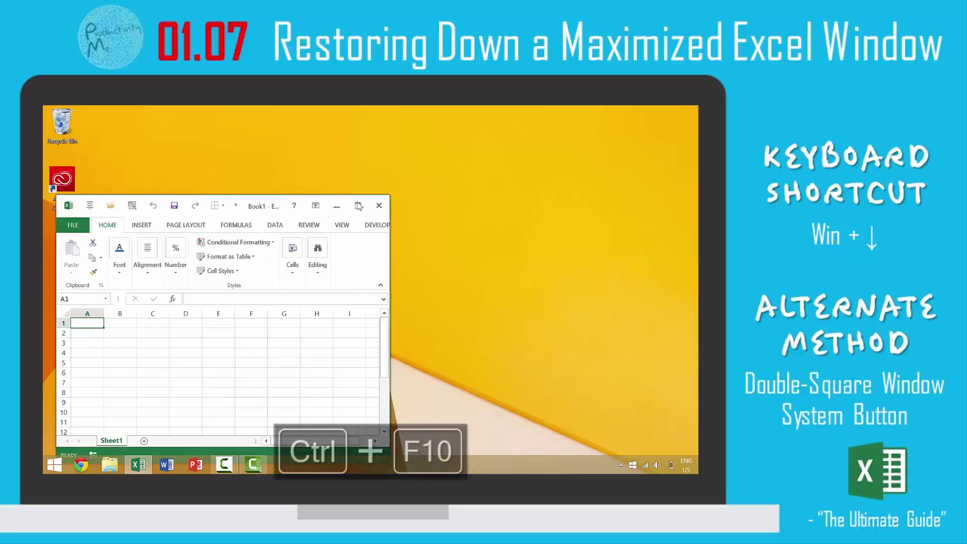
{"action": "key", "text": "ctrl+F10"}
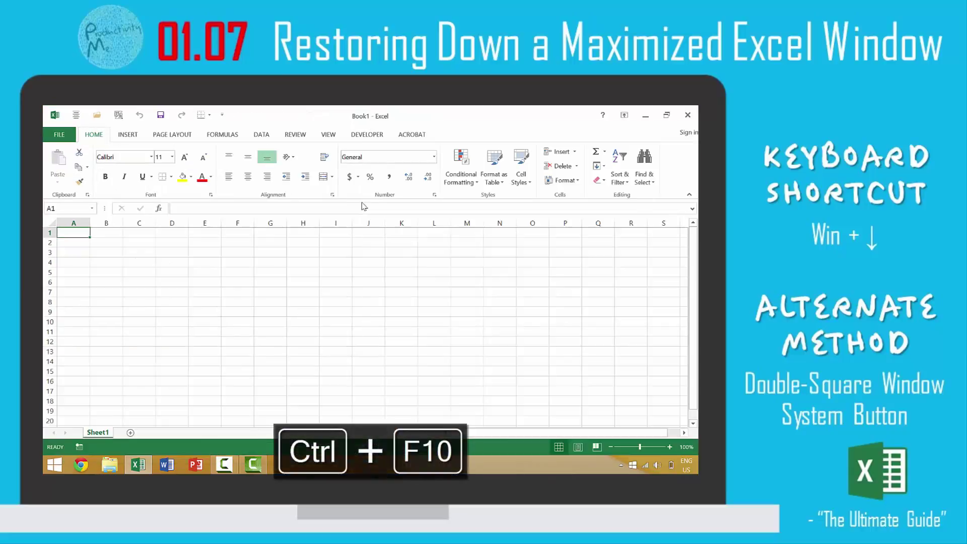
Restore Book1 via the Restore Down button and the system menu, re-maximizing after each
{"action": "left_click", "coordinate": [673, 116]}
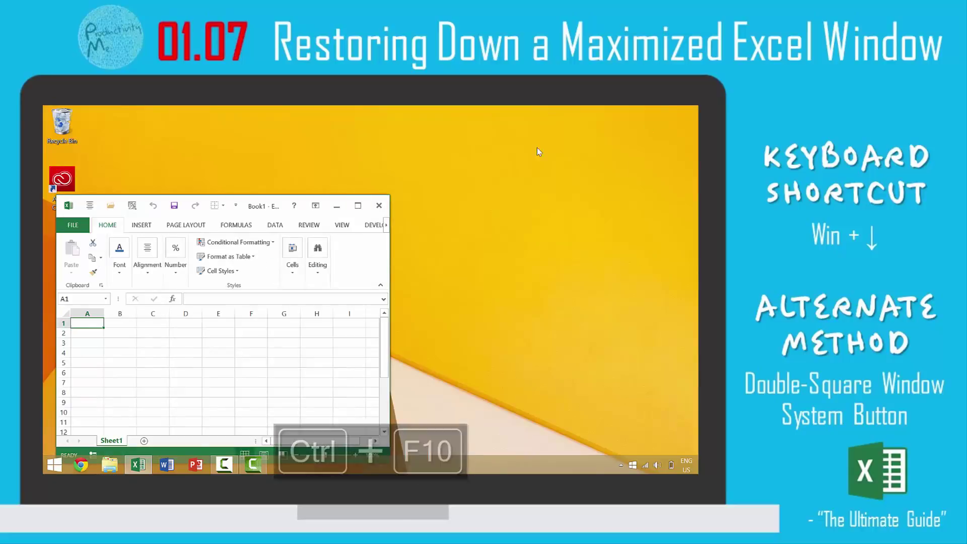
{"action": "left_click", "coordinate": [358, 207]}
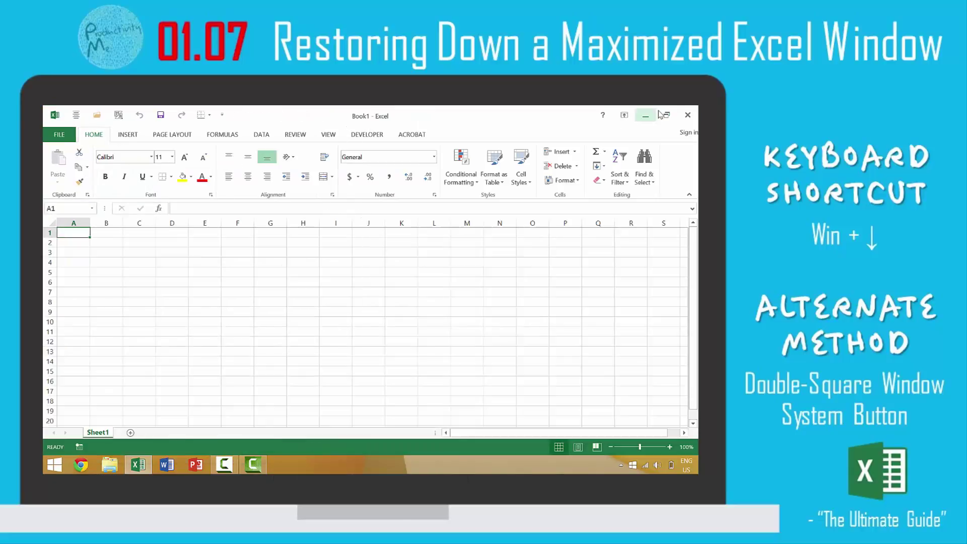
{"action": "right_click", "coordinate": [507, 121]}
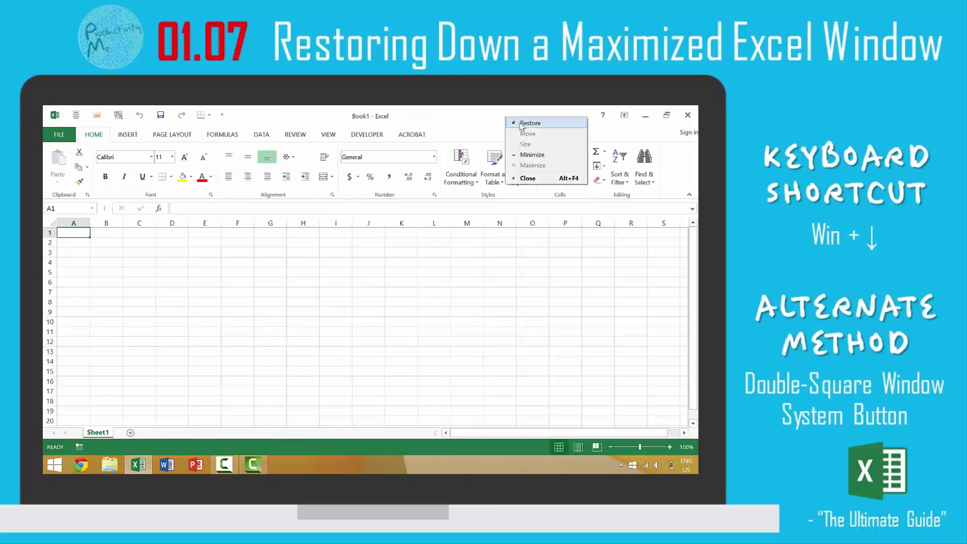
{"action": "left_click", "coordinate": [521, 125]}
{"action": "left_click", "coordinate": [358, 206]}
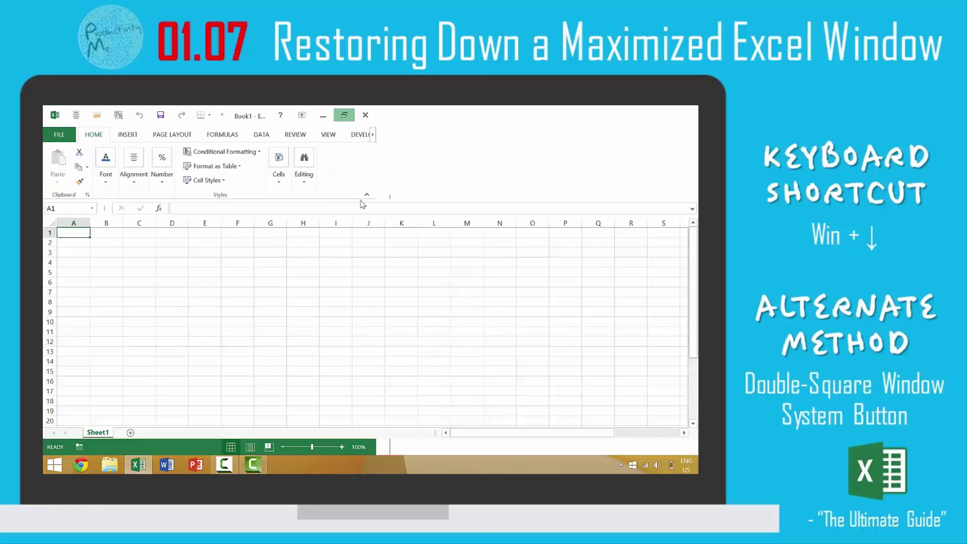
Bring the Chrome new-tab window forward and restore it down with Win+Down
{"action": "left_click", "coordinate": [71, 466]}
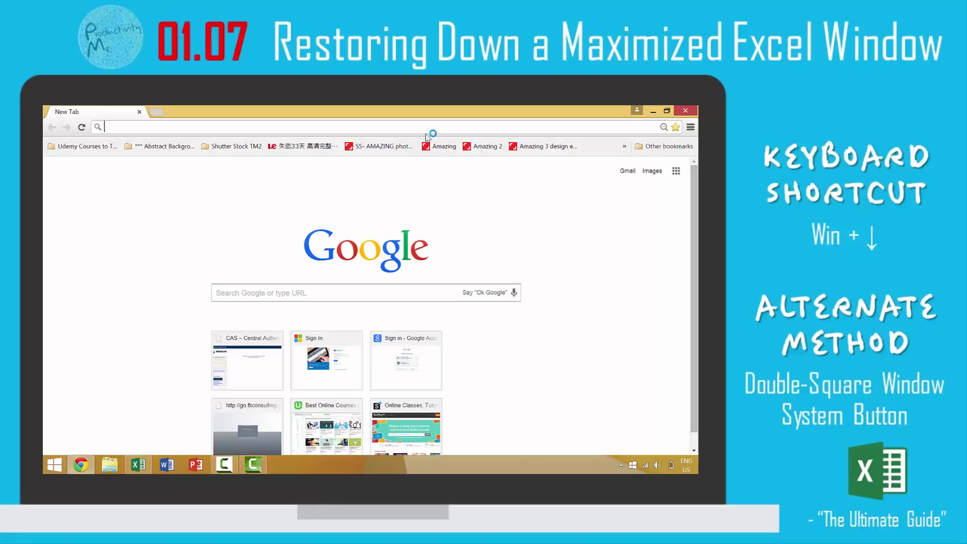
{"action": "key", "text": "super+Down"}
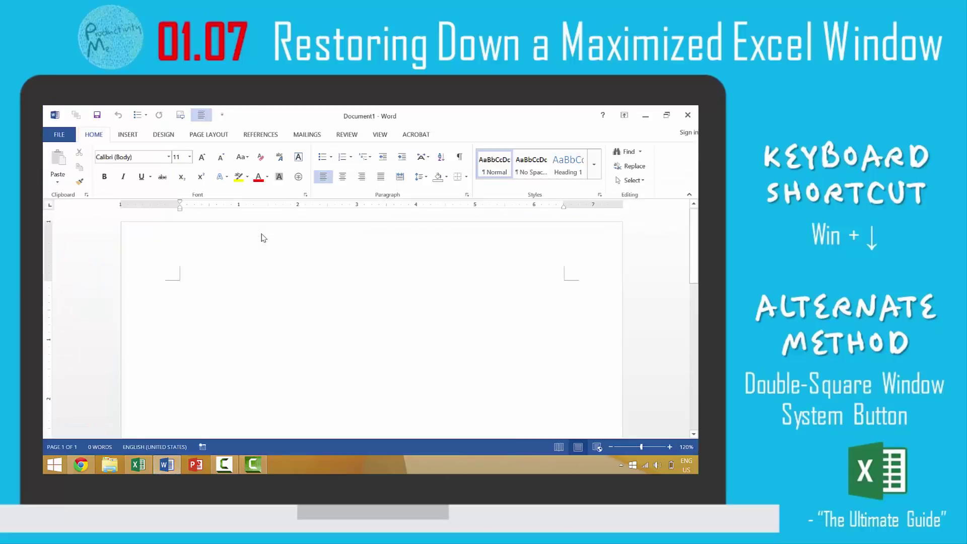
Restore Word down, then minimize Word and Excel with repeated Win+Down, leaving Chrome visible
{"action": "key", "text": "super+Down"}
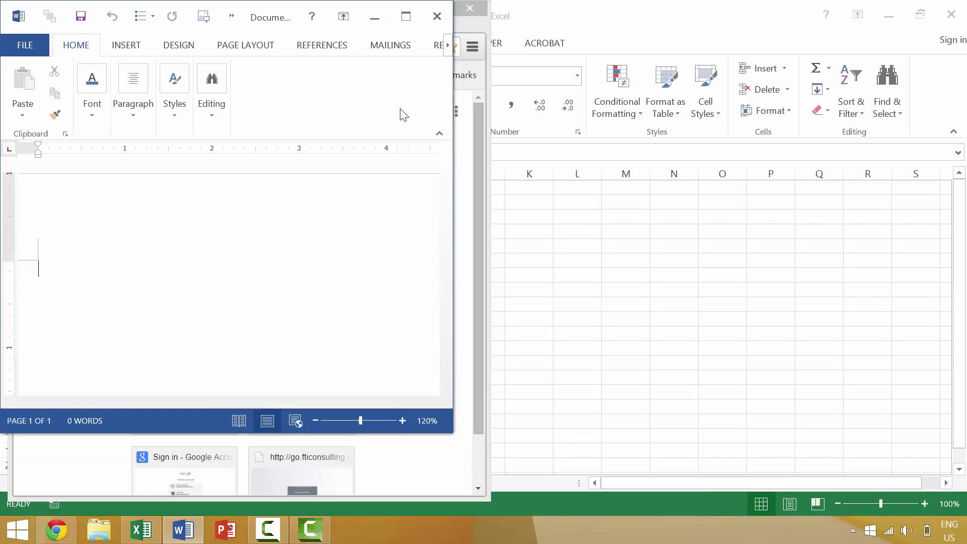
{"action": "key", "text": "super+Down"}
{"action": "key", "text": "super+Down"}
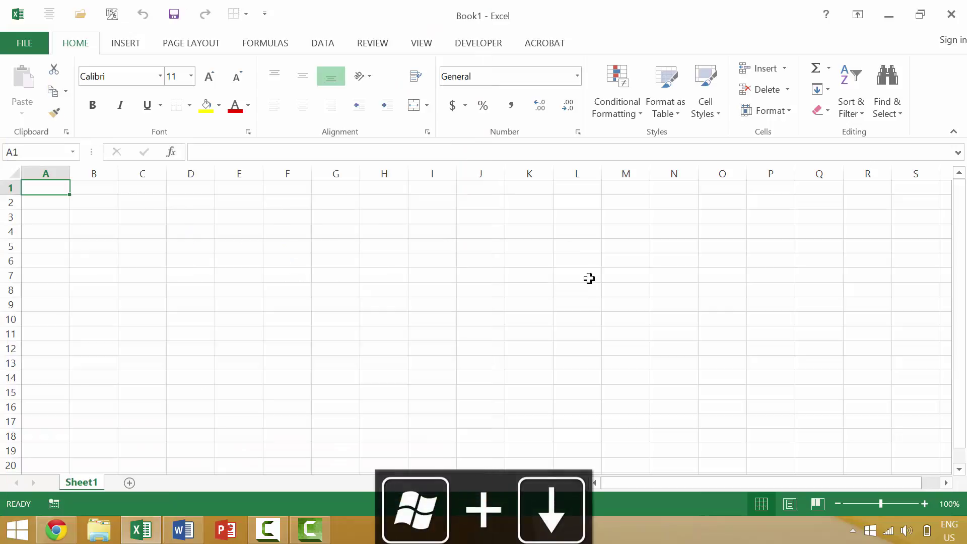
{"action": "key", "text": "super+Down"}
{"action": "key", "text": "super+Down"}
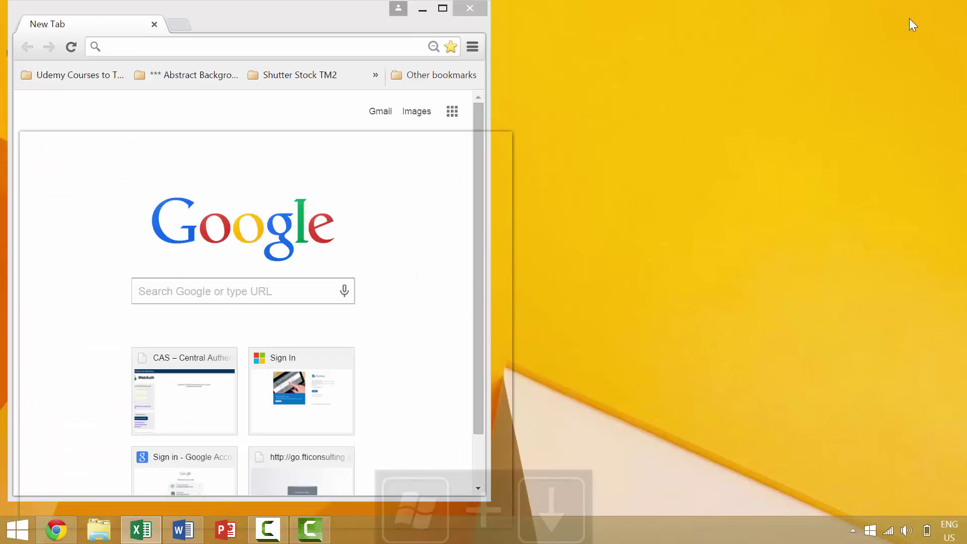